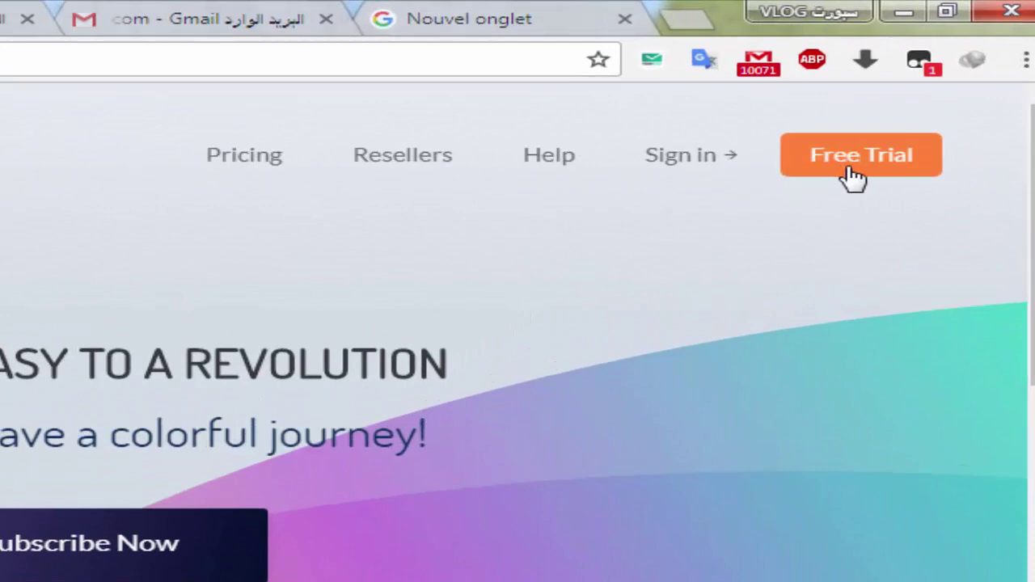
Open the Free Trial form, review its 24-hour access and daily-updated VOD features, then focus the e-mail field
click(855, 174)
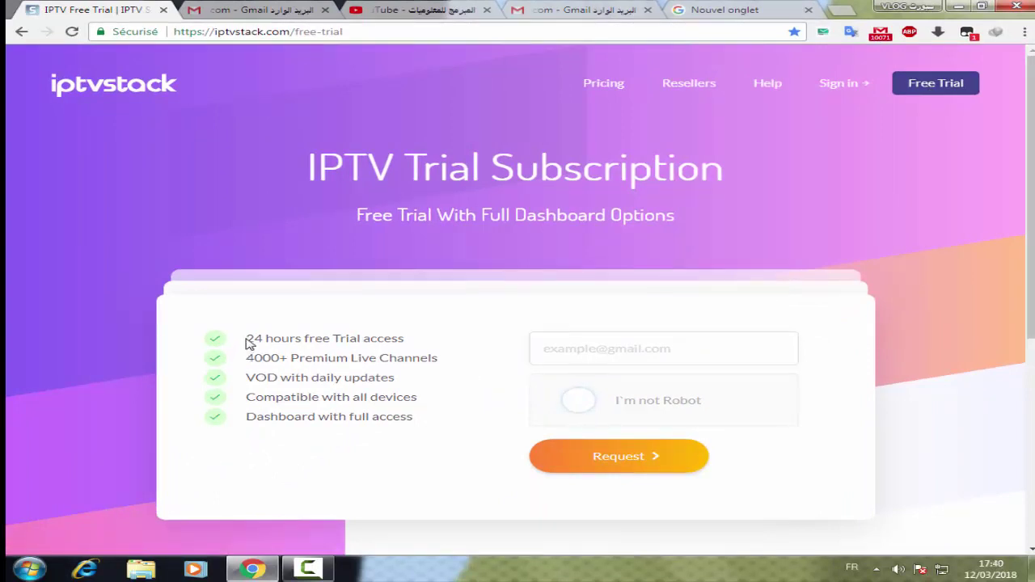
drag(248, 338, 363, 341)
click(390, 340)
drag(251, 380, 366, 380)
click(422, 382)
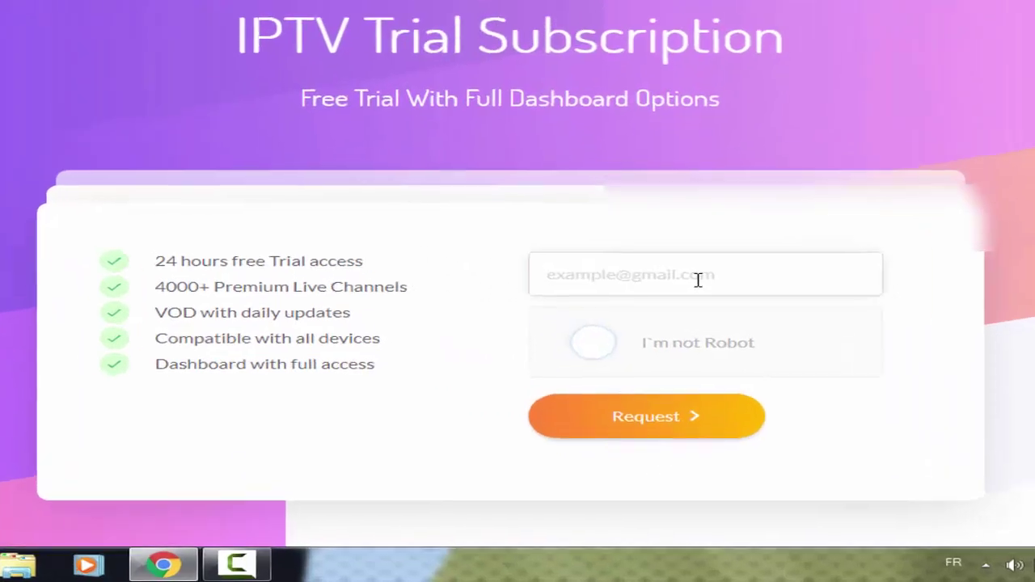
click(698, 279)
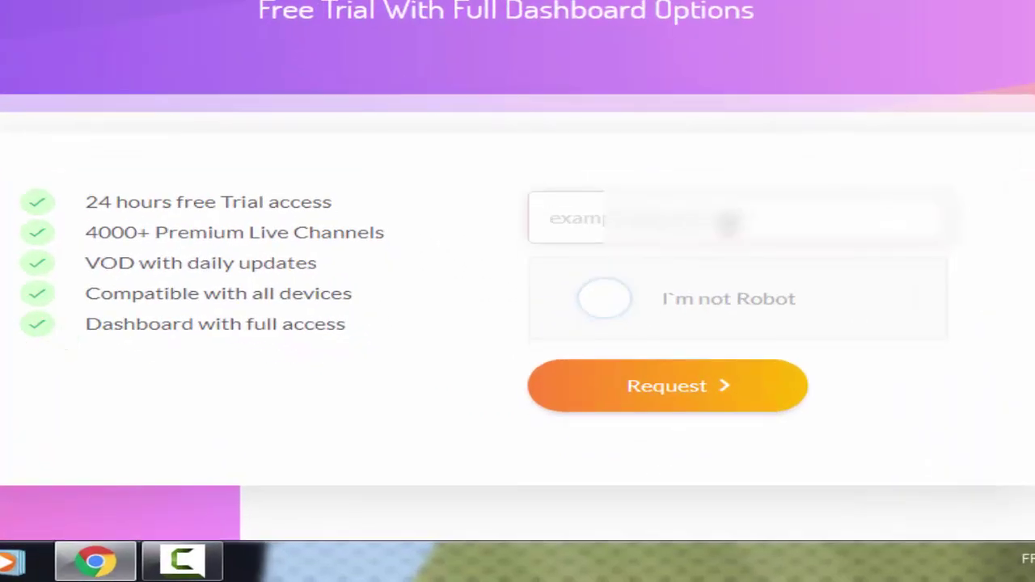
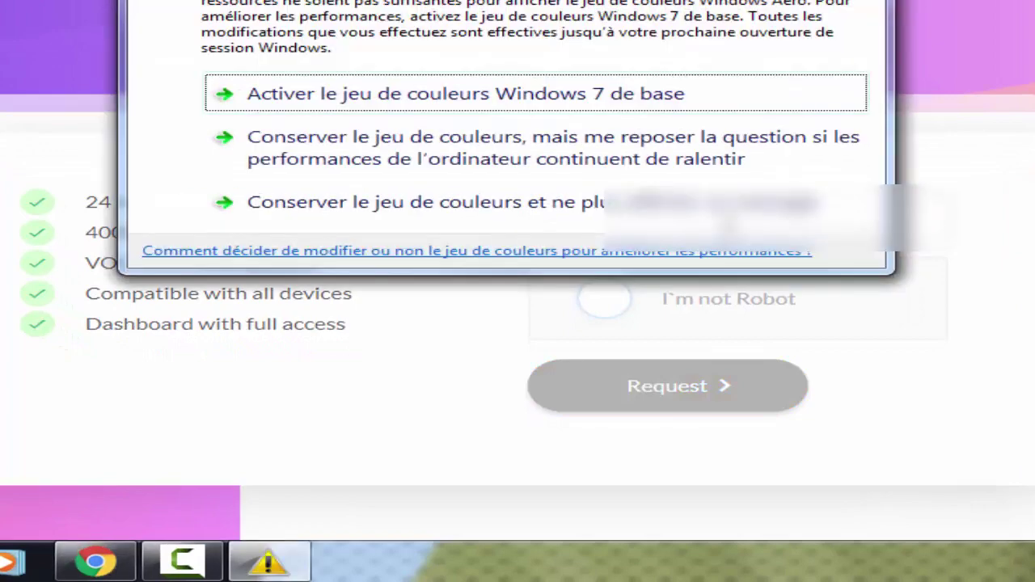
Enter the Gmail address in the e-mail field, fixing typos and inserting a missing dot
click(806, 136)
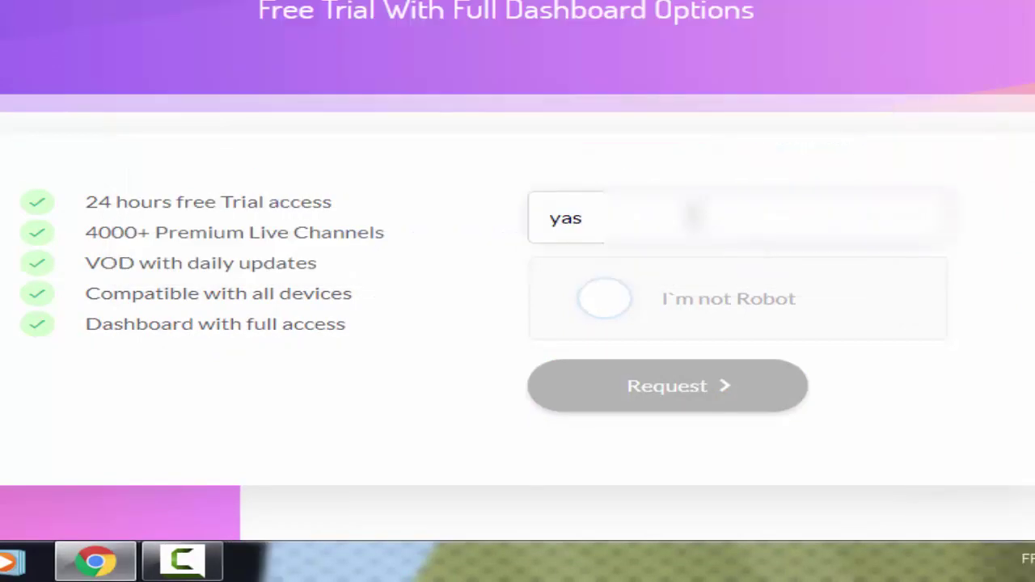
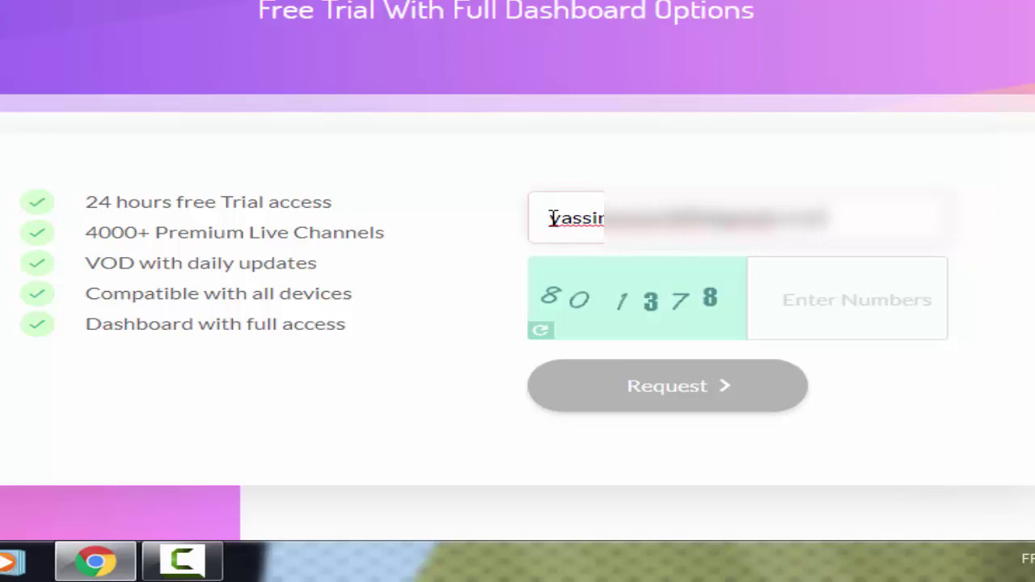
drag(554, 218, 819, 218)
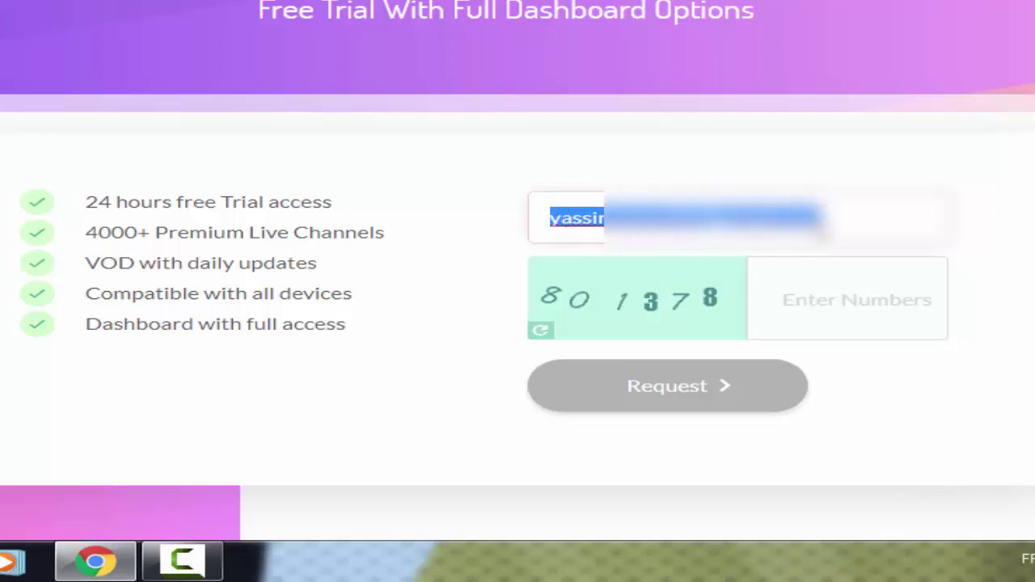
click(553, 219)
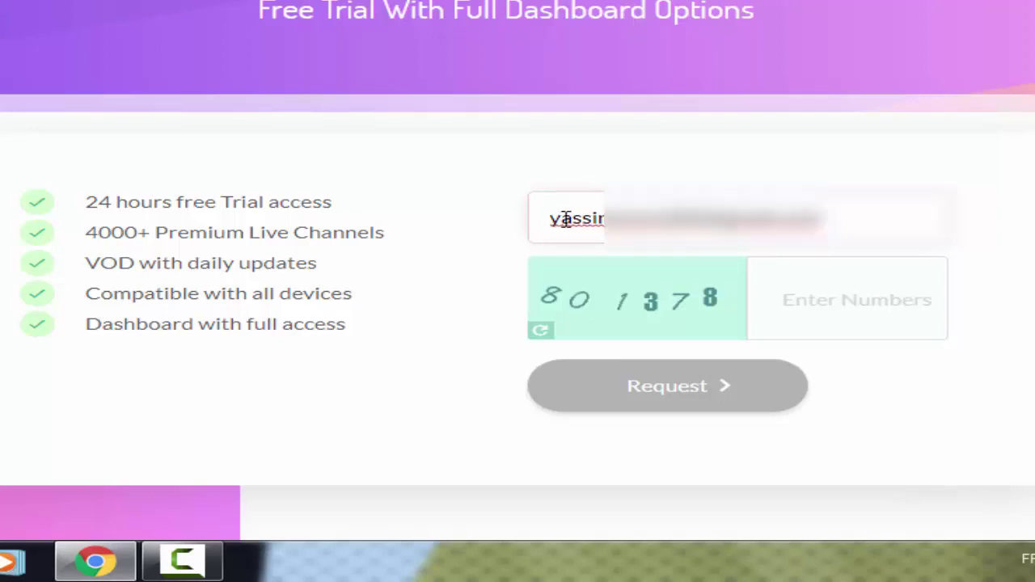
drag(554, 218, 808, 222)
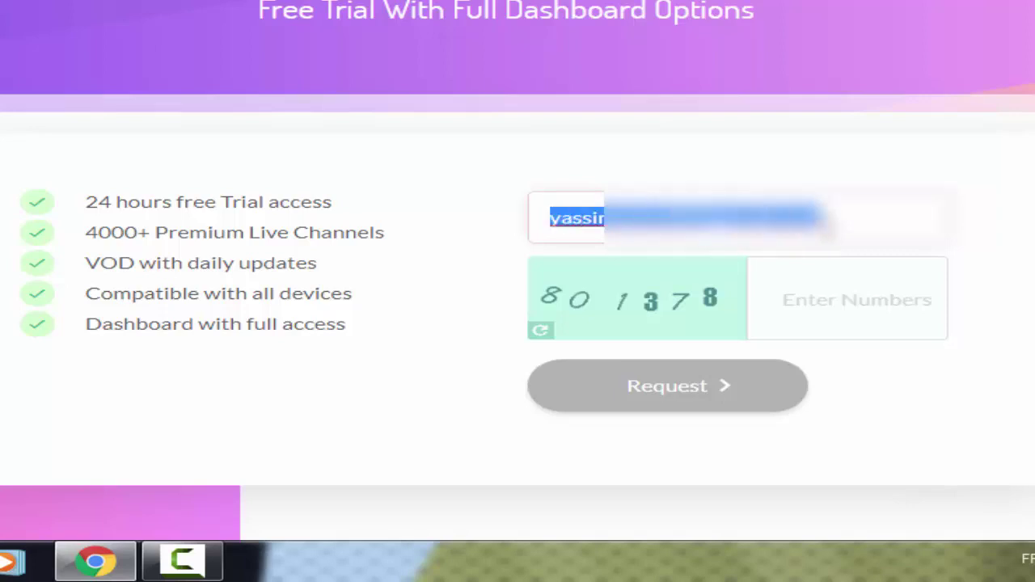
click(712, 223)
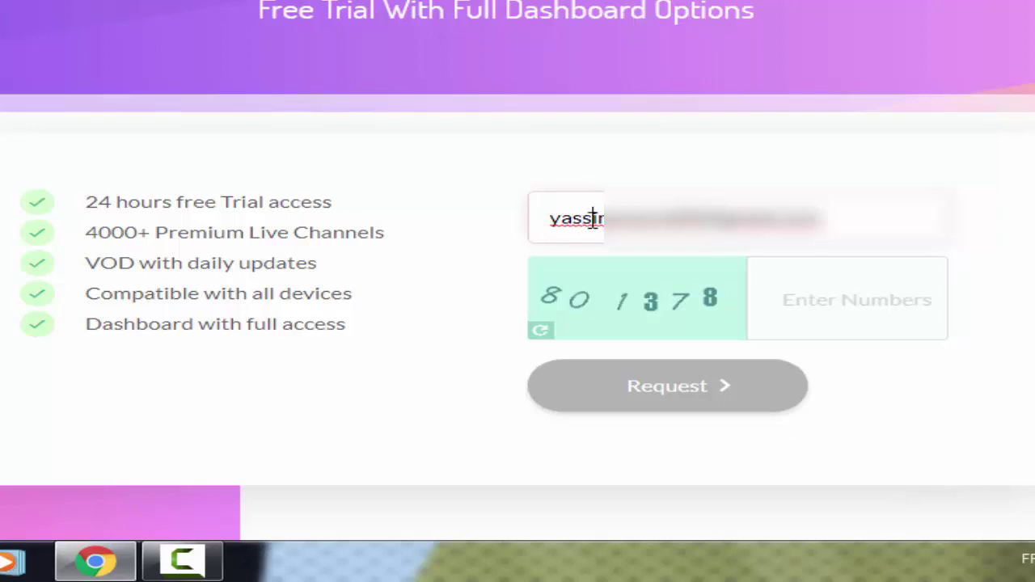
text(.)
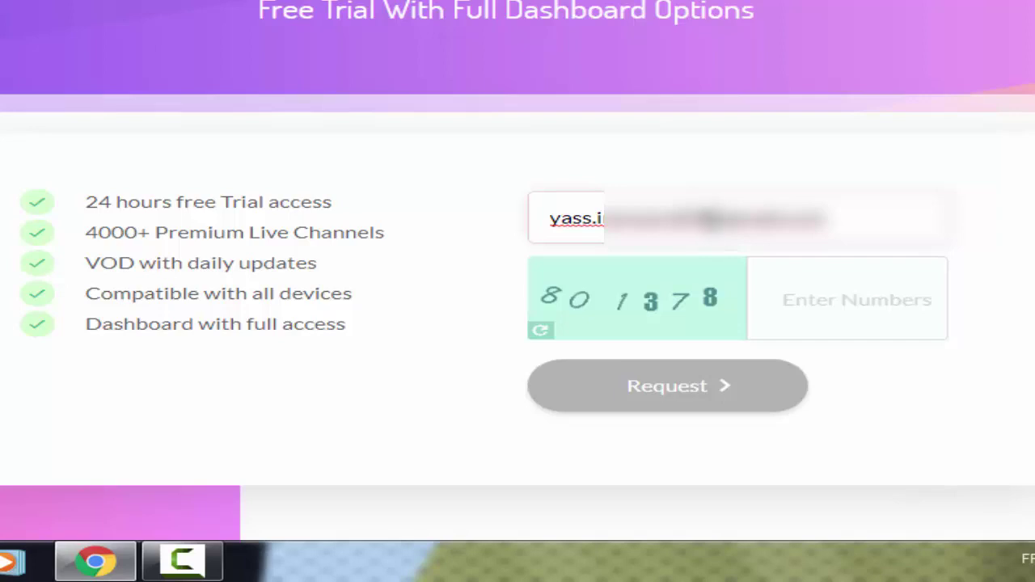
Enter captcha digits 801378 and submit the trial request
click(784, 305)
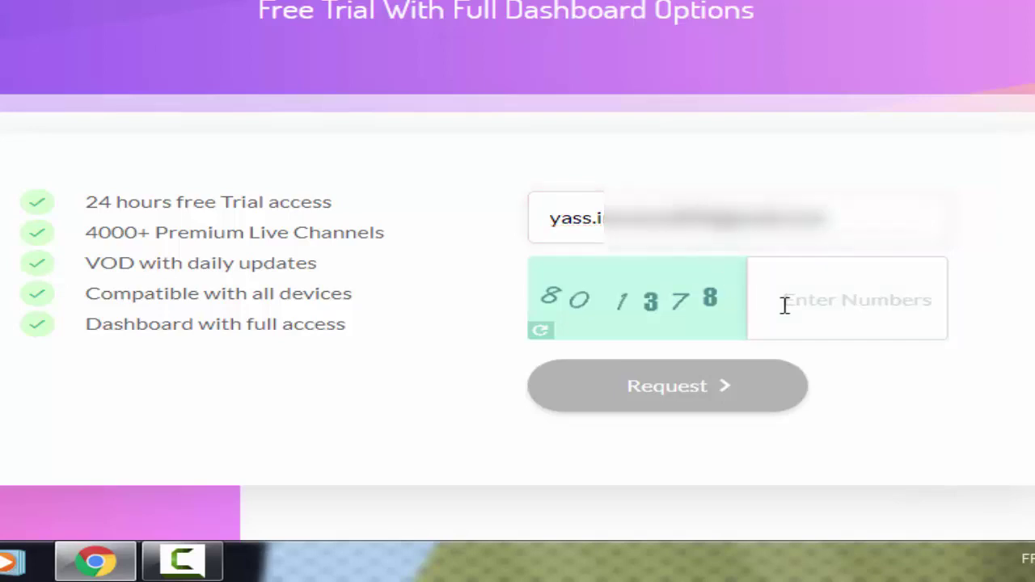
text(80)
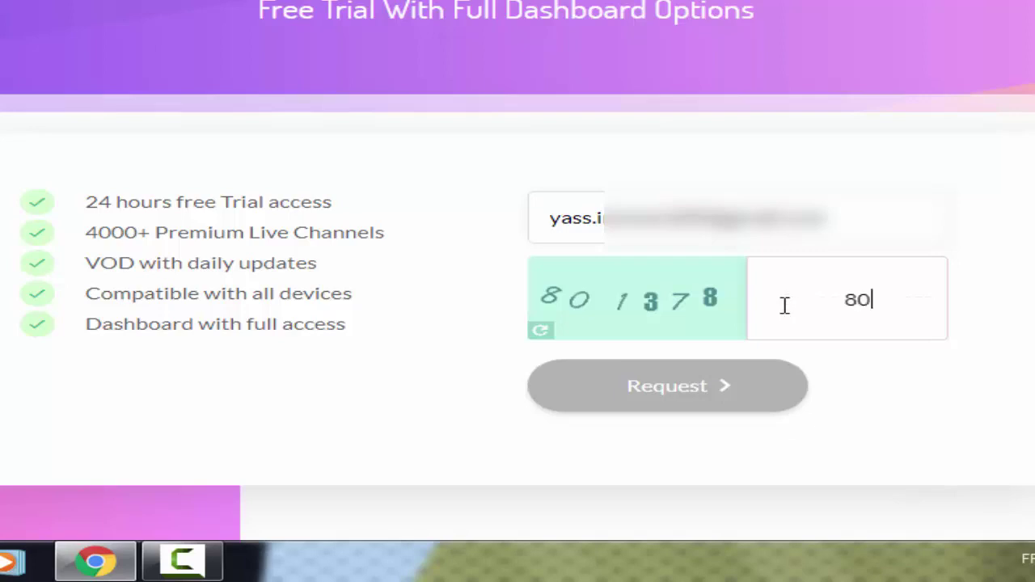
text(1378)
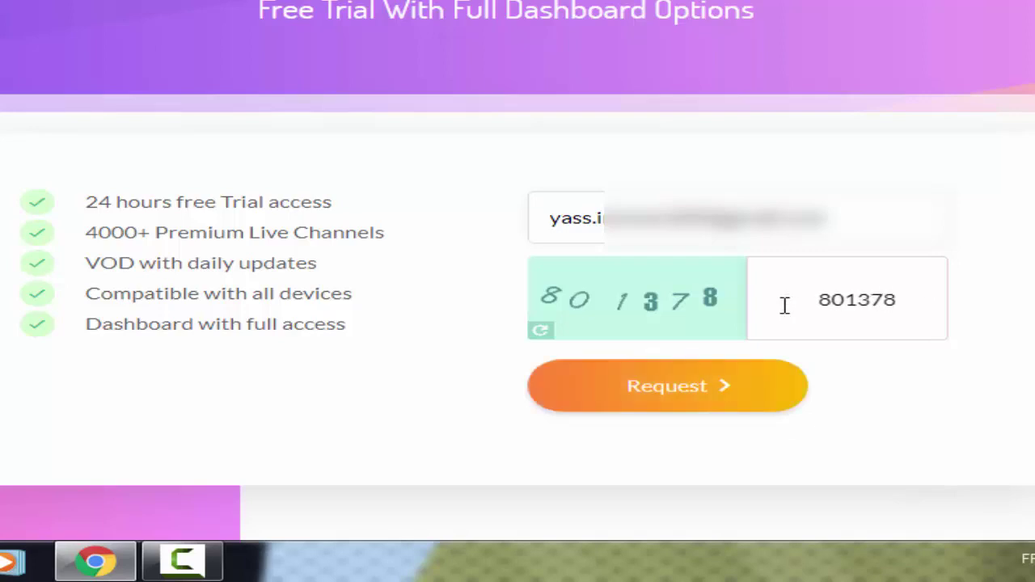
click(707, 409)
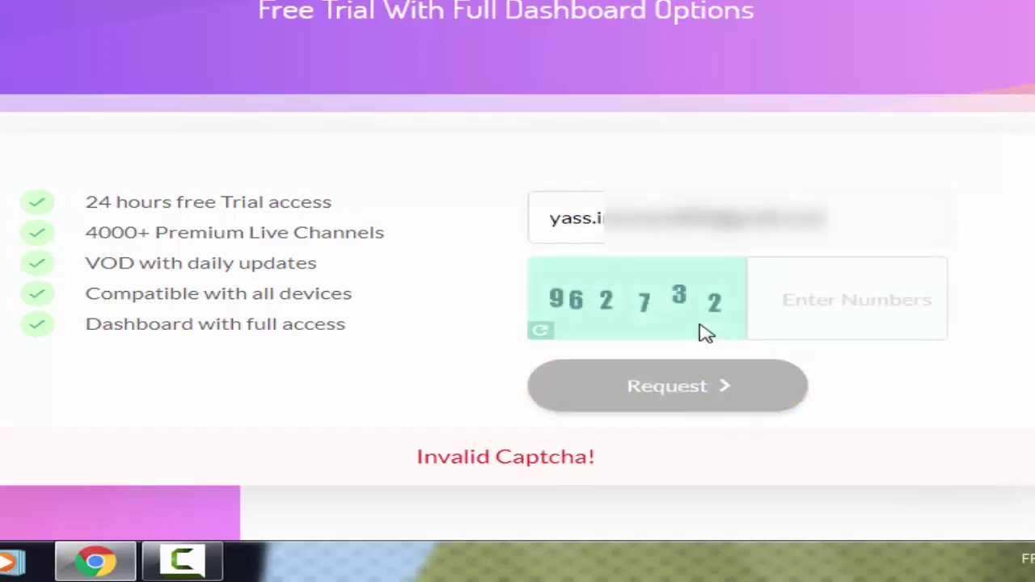
Resubmit the request with the new captcha 962732 and confirm the registration success message
text(962732)
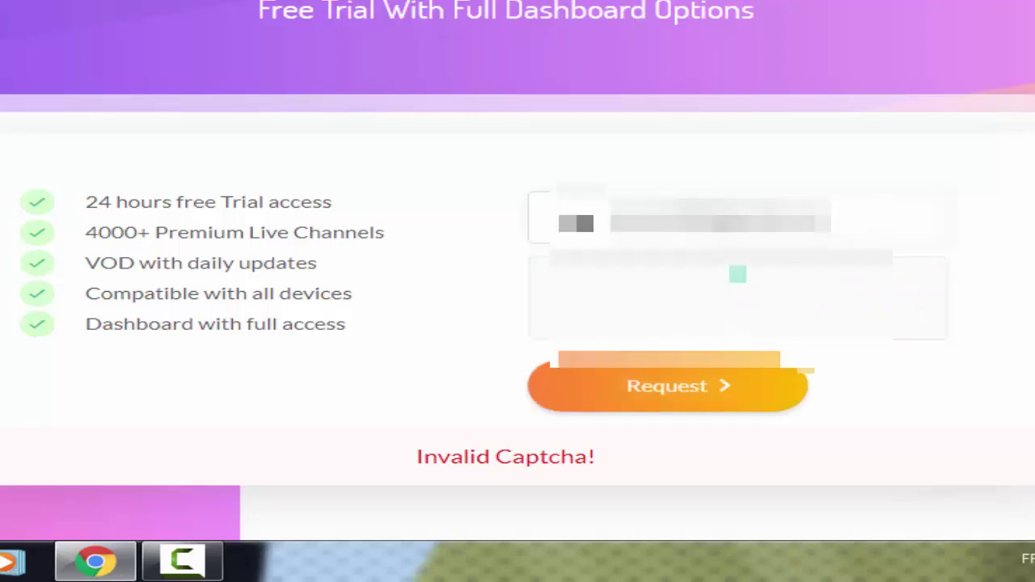
click(772, 385)
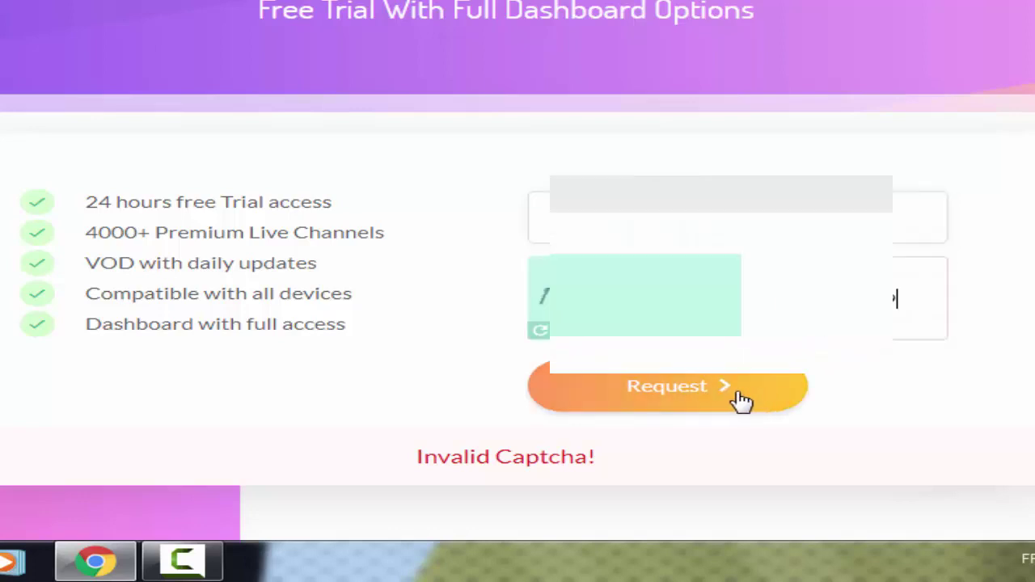
click(725, 389)
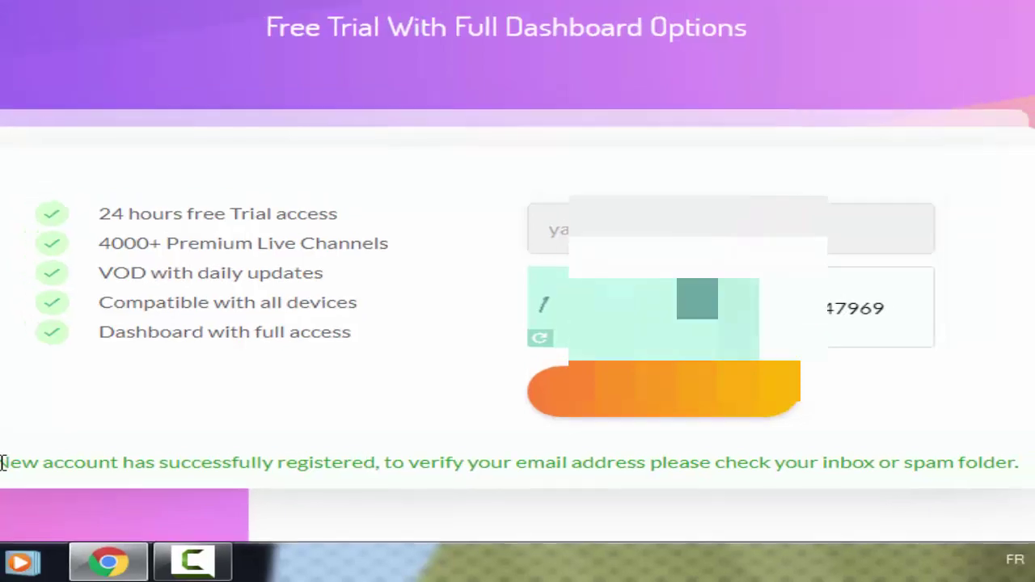
drag(18, 479, 934, 459)
click(831, 489)
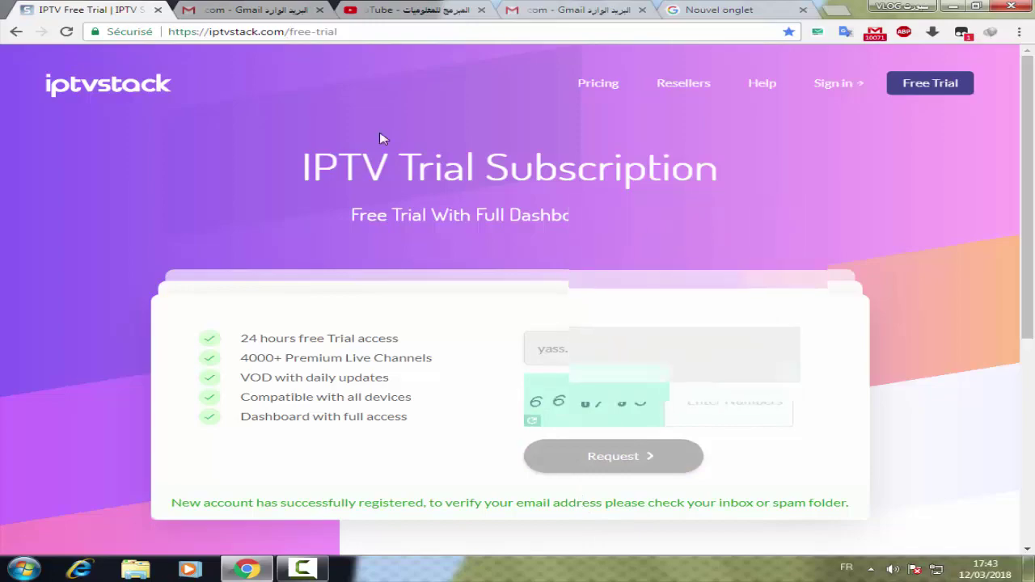
Copy the dashboard password from the IPTV Stack trial e-mail in Gmail and follow its Open Dashboard link
key(ctrl+Tab)
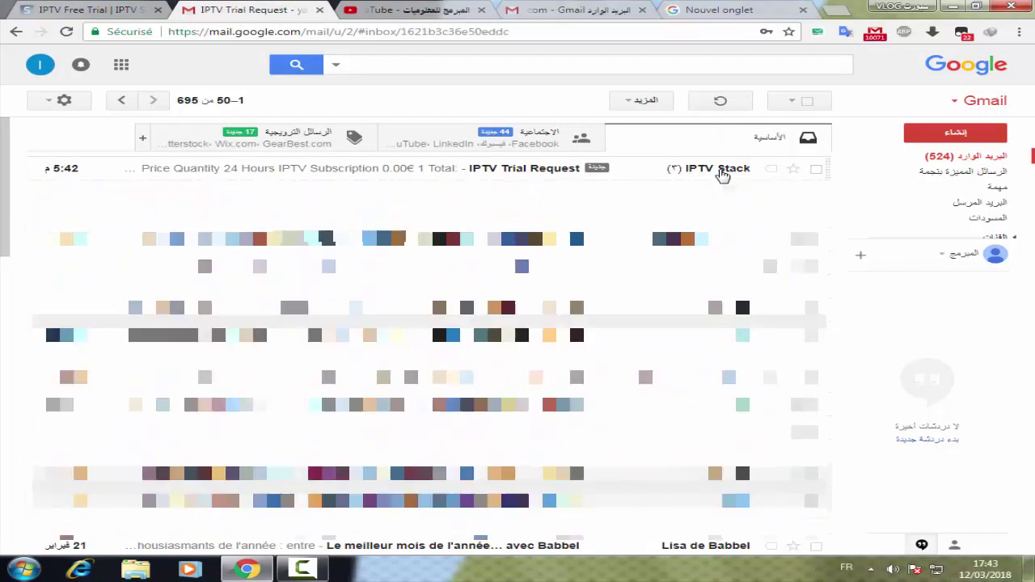
click(730, 172)
scroll(644, 266, down, 5)
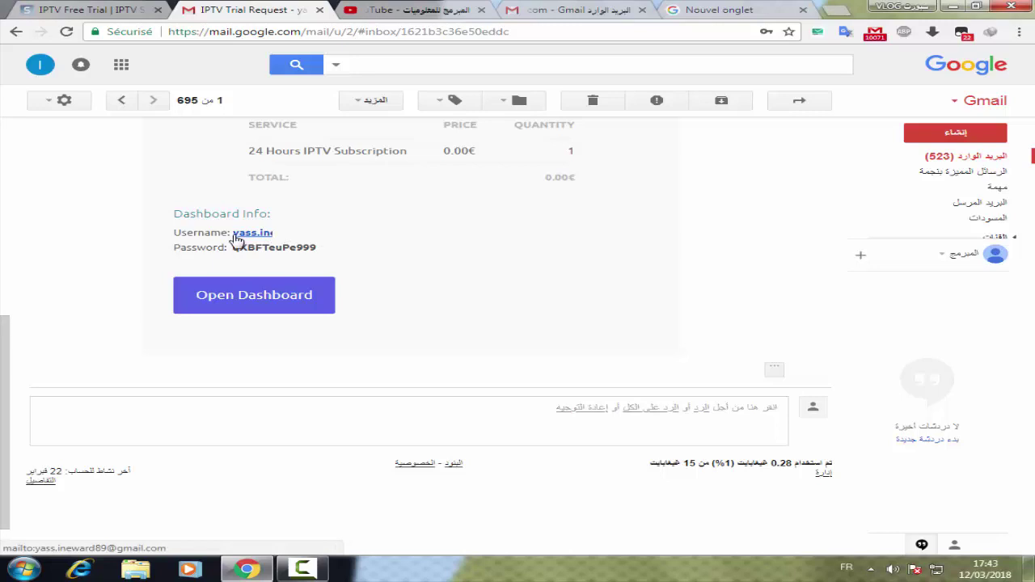
drag(320, 249, 234, 248)
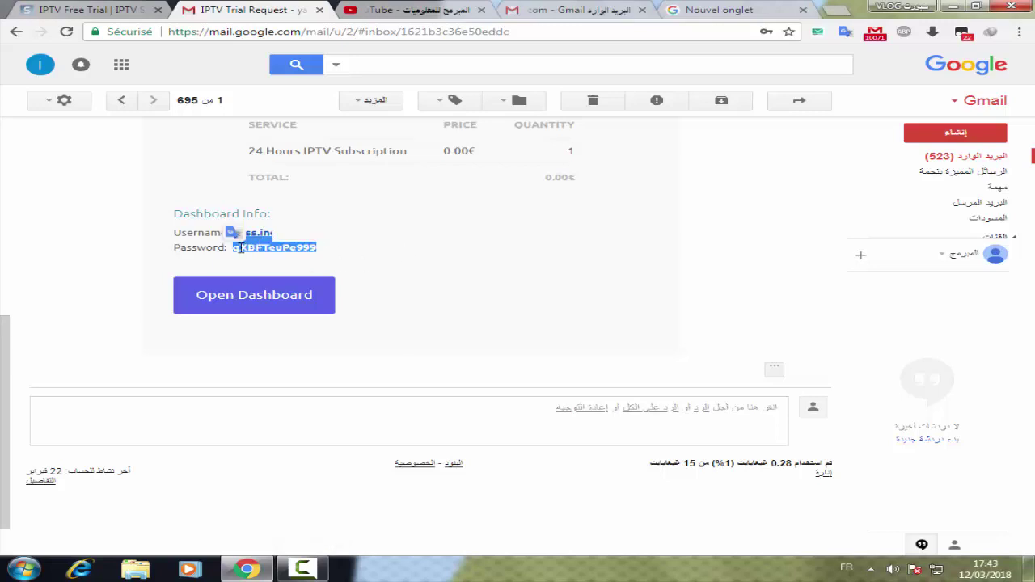
right_click(246, 249)
click(289, 257)
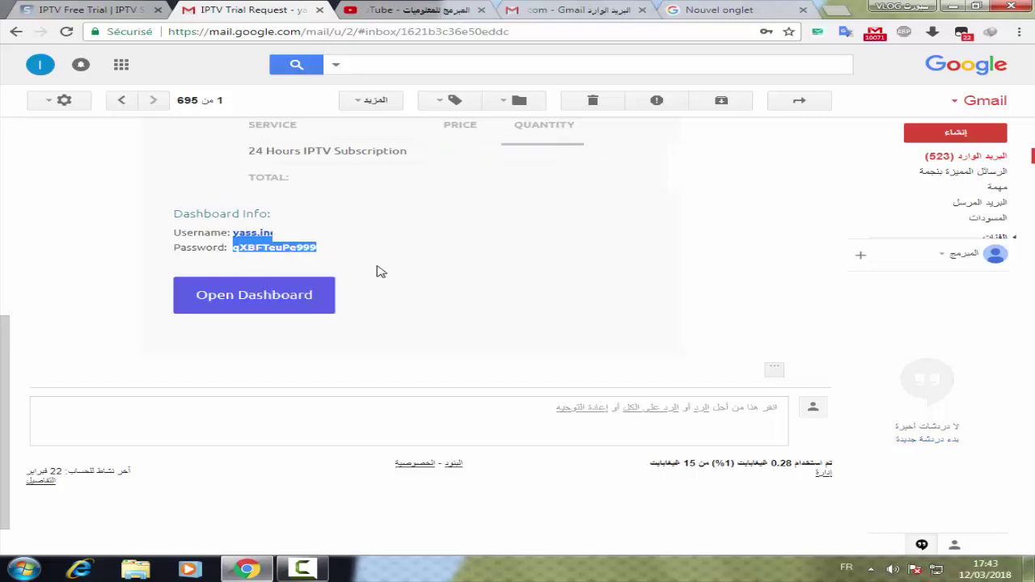
double_click(298, 249)
right_click(298, 249)
click(317, 257)
click(254, 301)
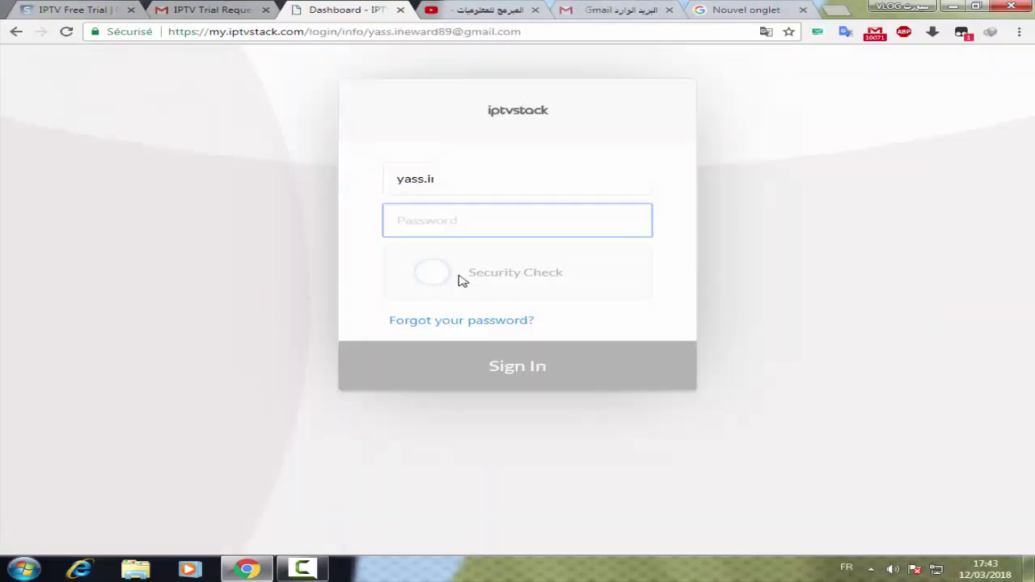
Keep the prefilled username and paste the copied password into the Password field
click(394, 179)
key(ctrl+a)
click(449, 218)
right_click(445, 215)
click(491, 298)
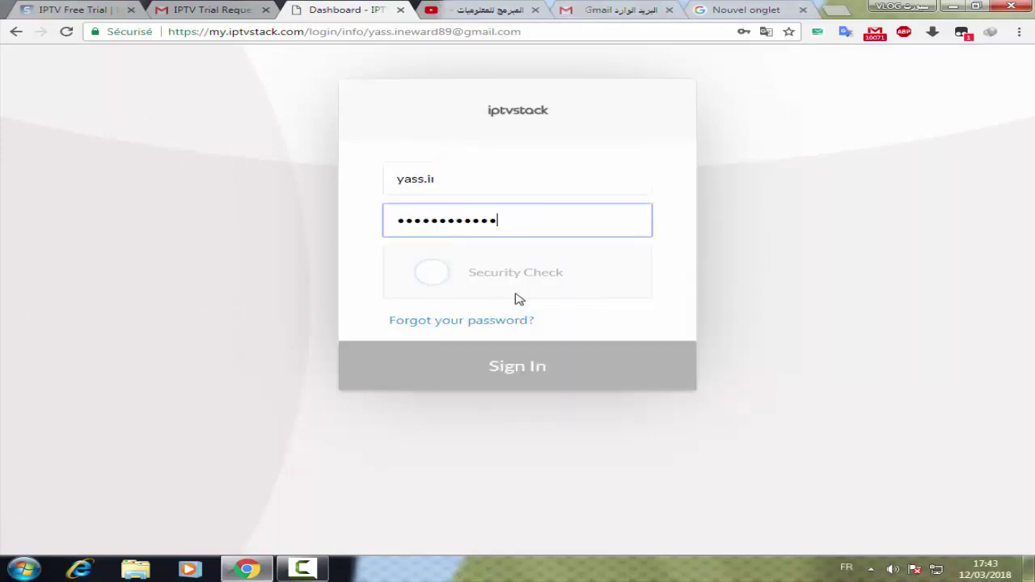
Pass the security check with captcha 604489 and sign in
click(433, 278)
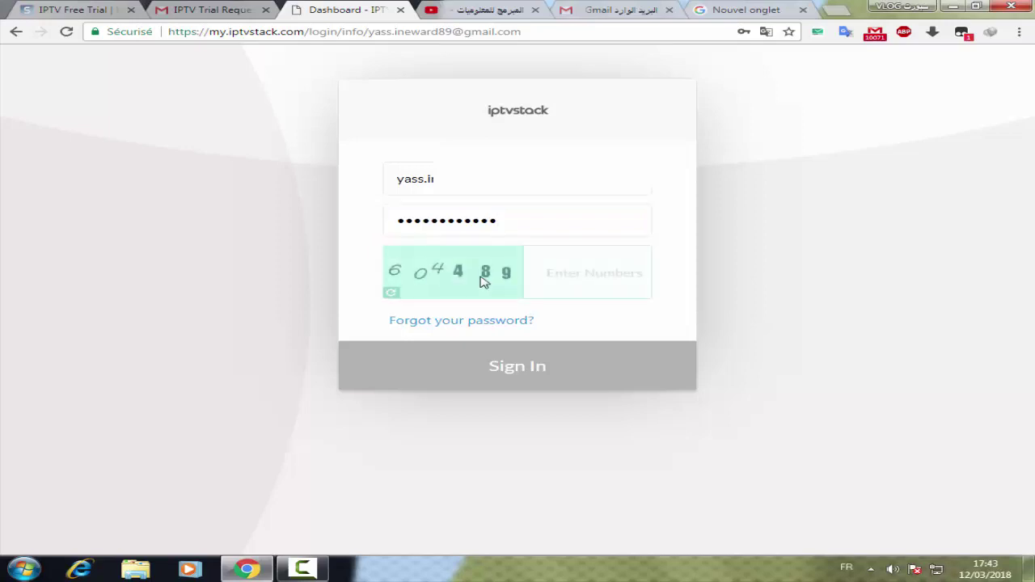
click(591, 274)
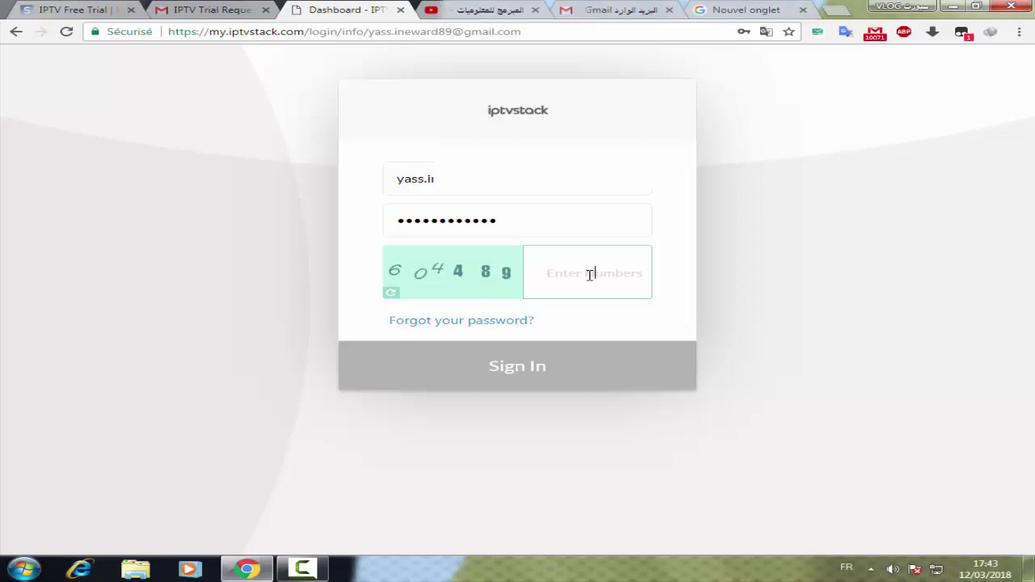
text(604489)
click(508, 370)
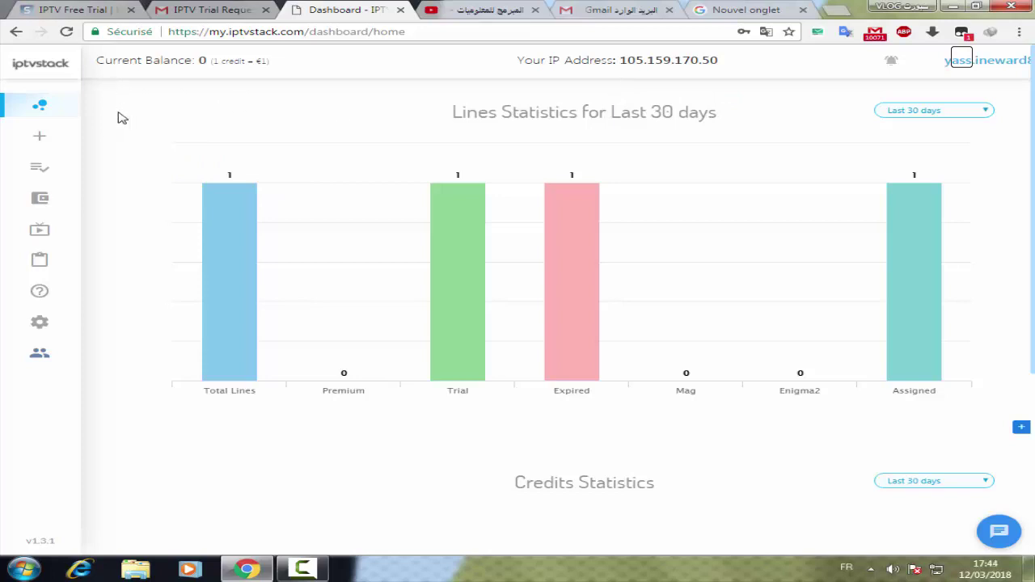
Activate the trial line under Clients and check it shows 23 hours remaining until 03/13/2018
click(39, 173)
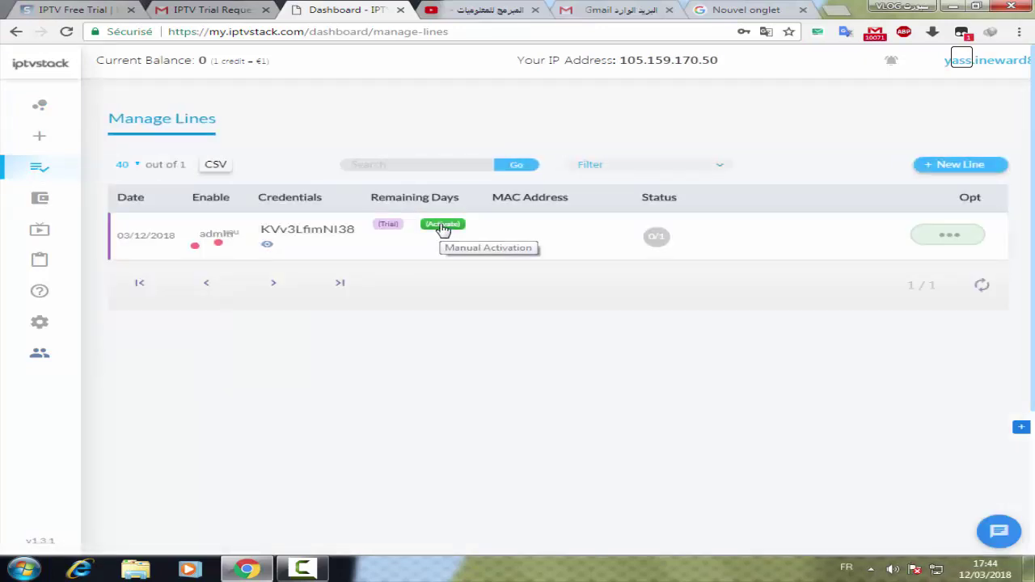
click(442, 227)
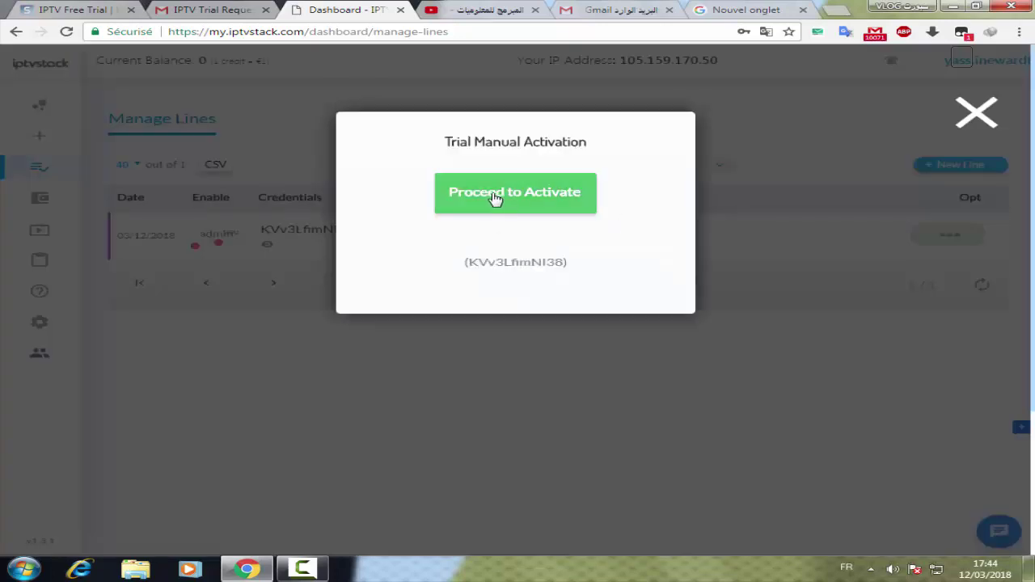
click(507, 194)
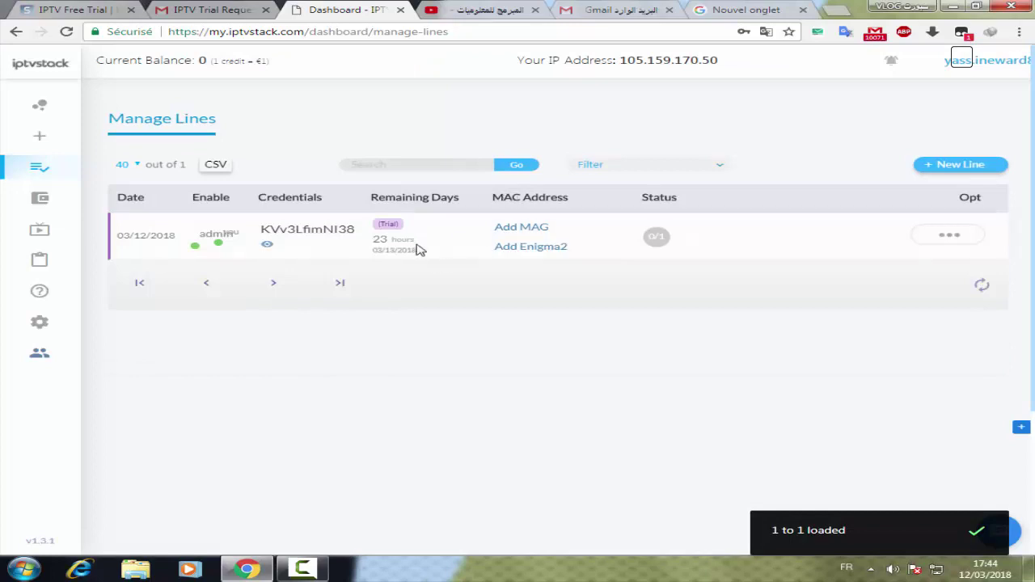
drag(421, 246, 388, 243)
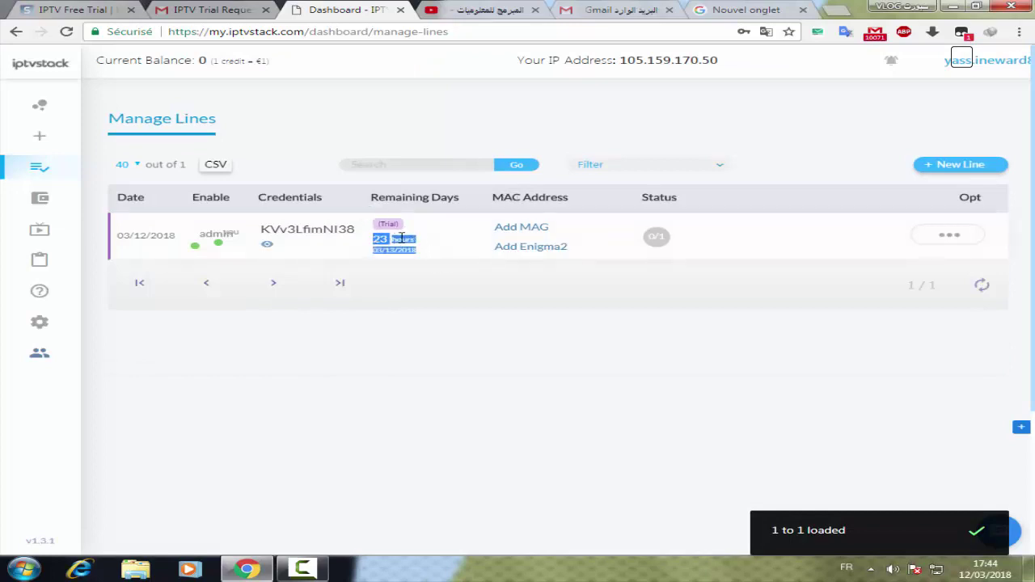
click(613, 272)
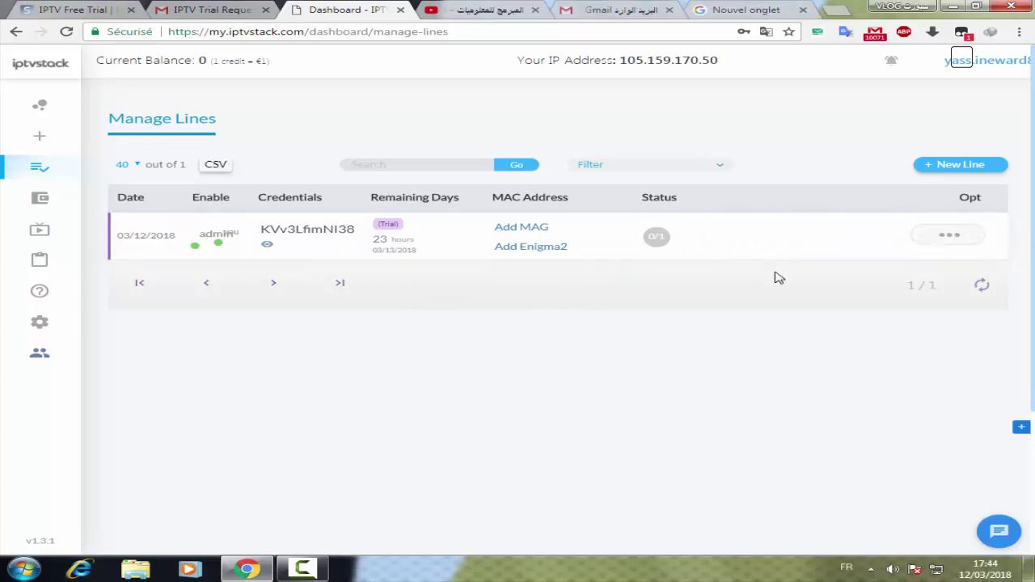
drag(370, 258, 387, 253)
click(389, 252)
Bring up the trial line's playlist Download choices and browse the available formats
click(947, 237)
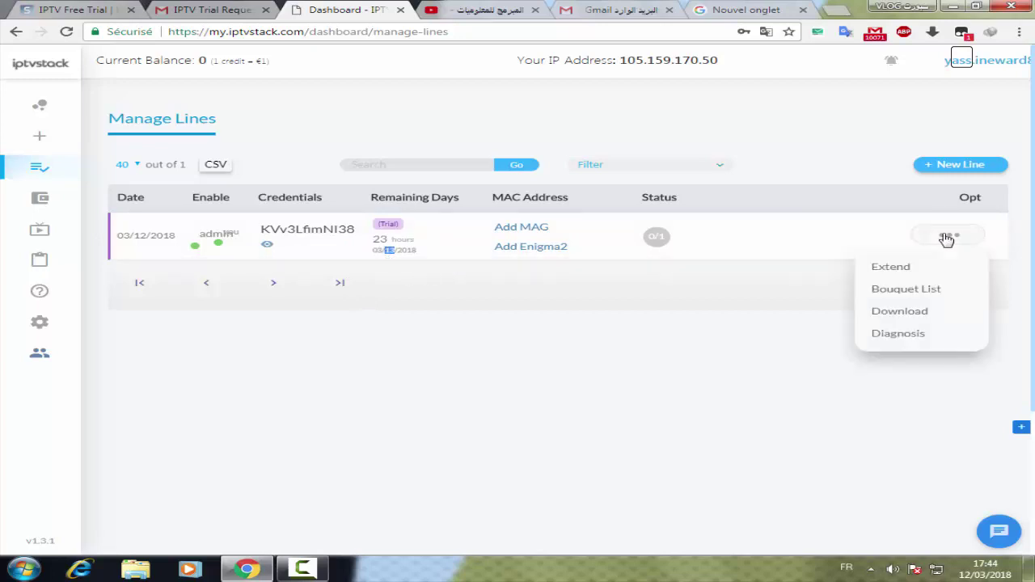
click(917, 318)
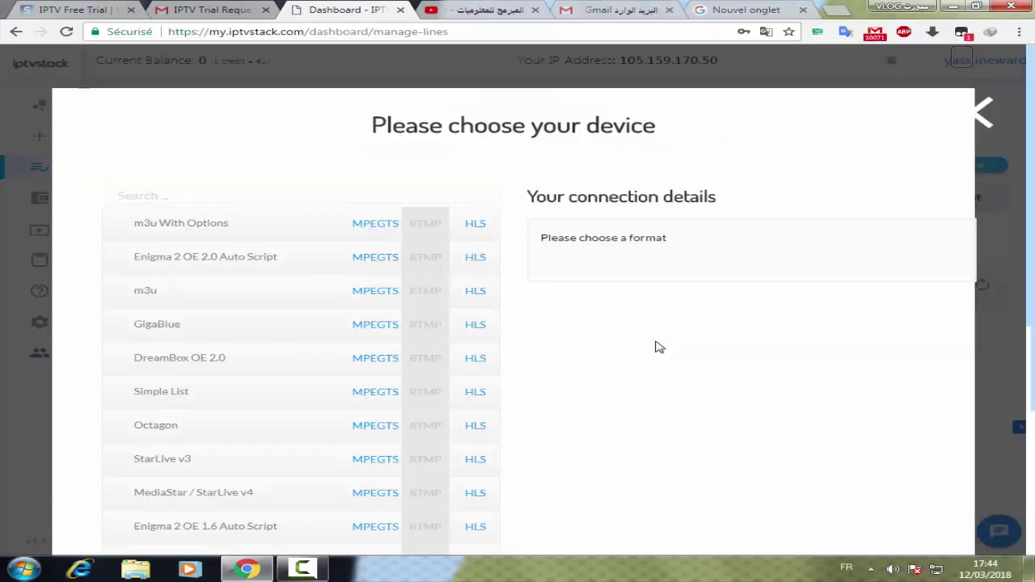
scroll(659, 347, down, 2)
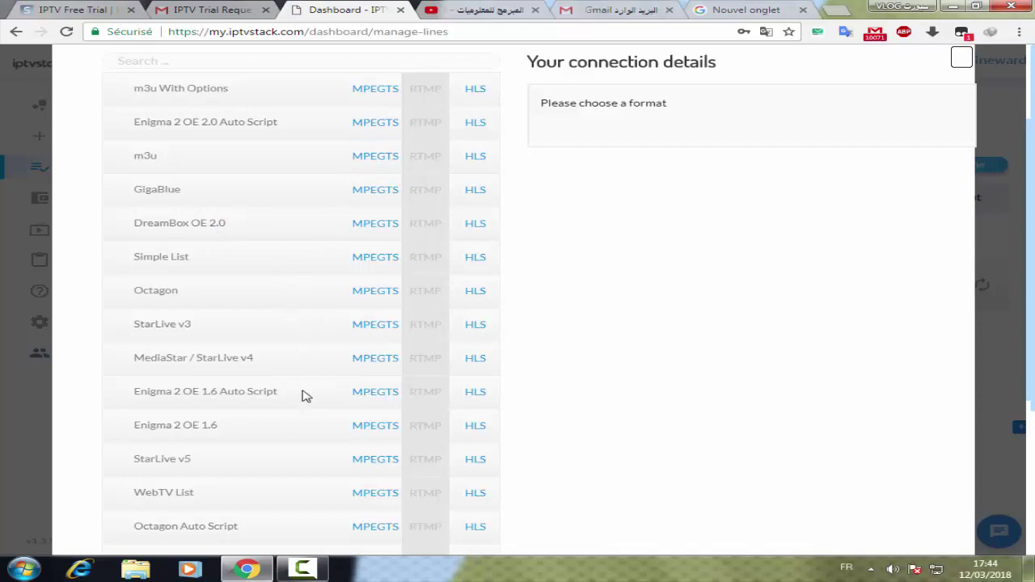
scroll(305, 395, down, 3)
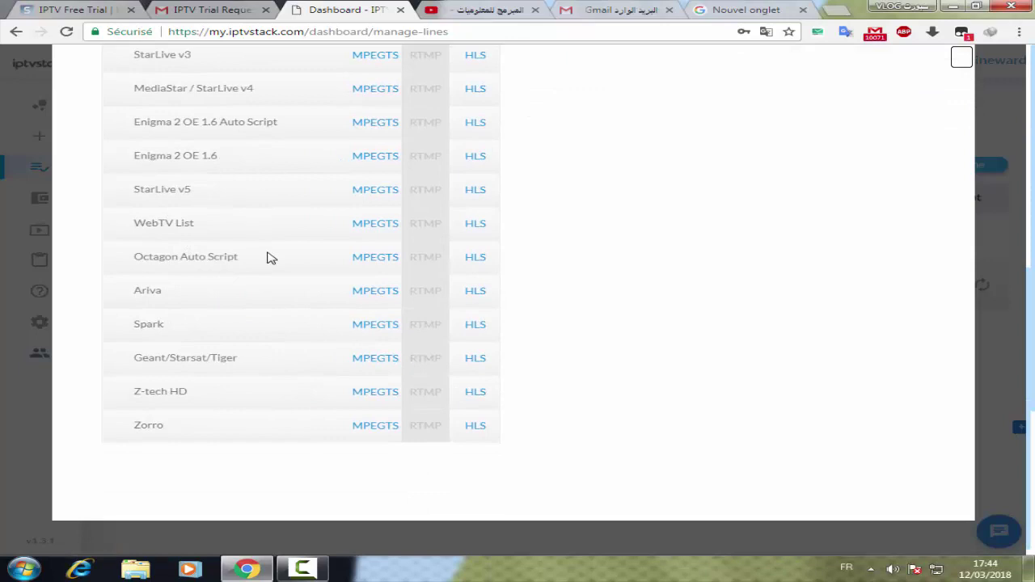
scroll(270, 257, up, 5)
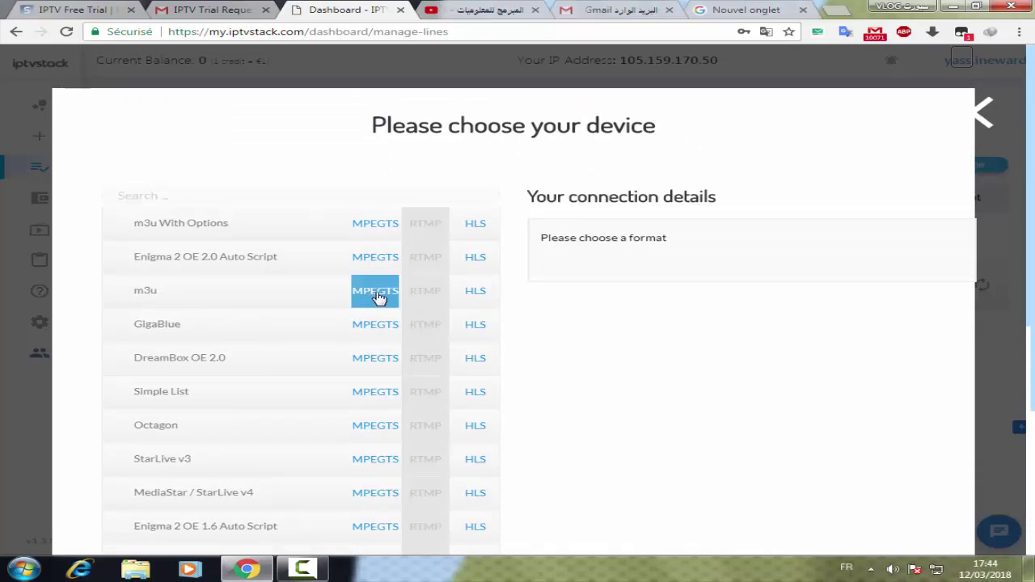
Show the m3u MPEGTS playlist link and copy it
click(378, 297)
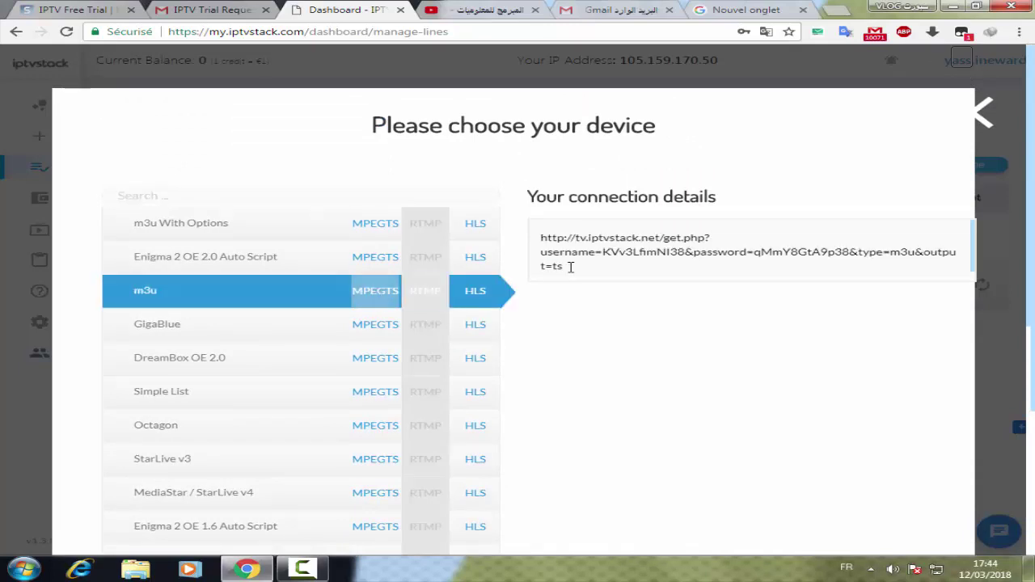
click(552, 257)
key(ctrl+c)
right_click(552, 236)
click(566, 248)
Paste the m3u playlist link into a new tab's address bar and load it to download the file
click(742, 9)
key(ctrl+v)
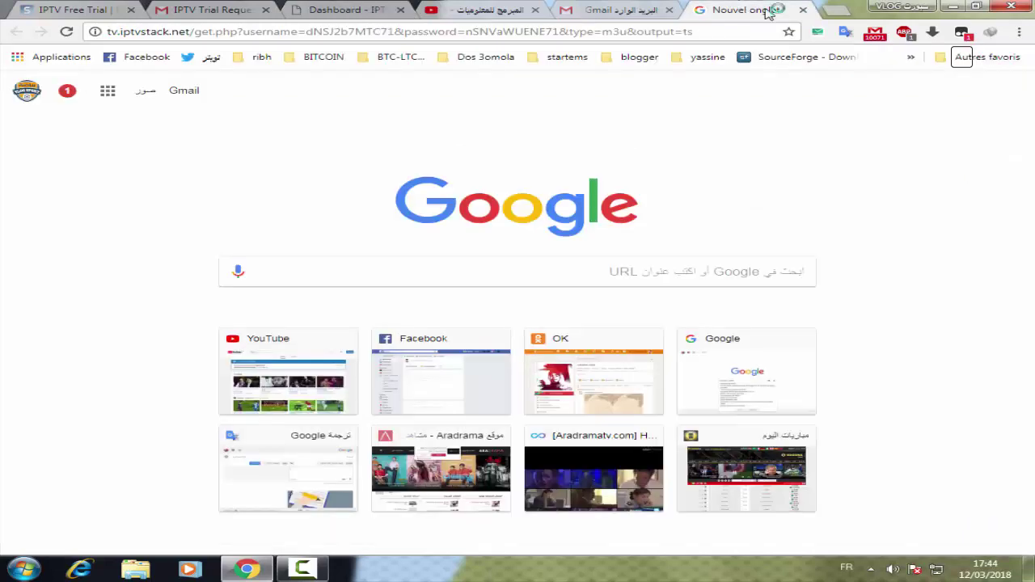
right_click(752, 28)
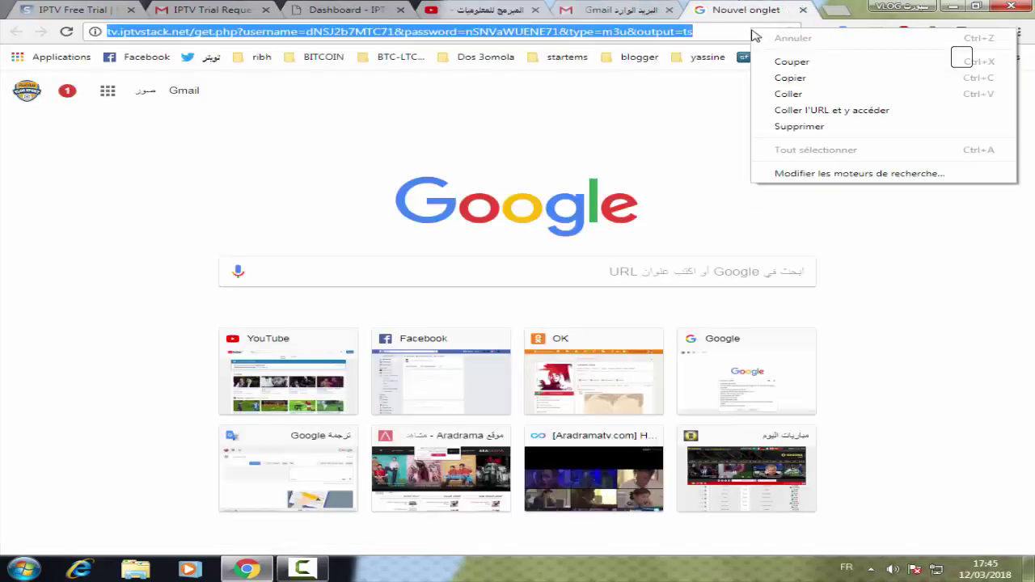
click(790, 96)
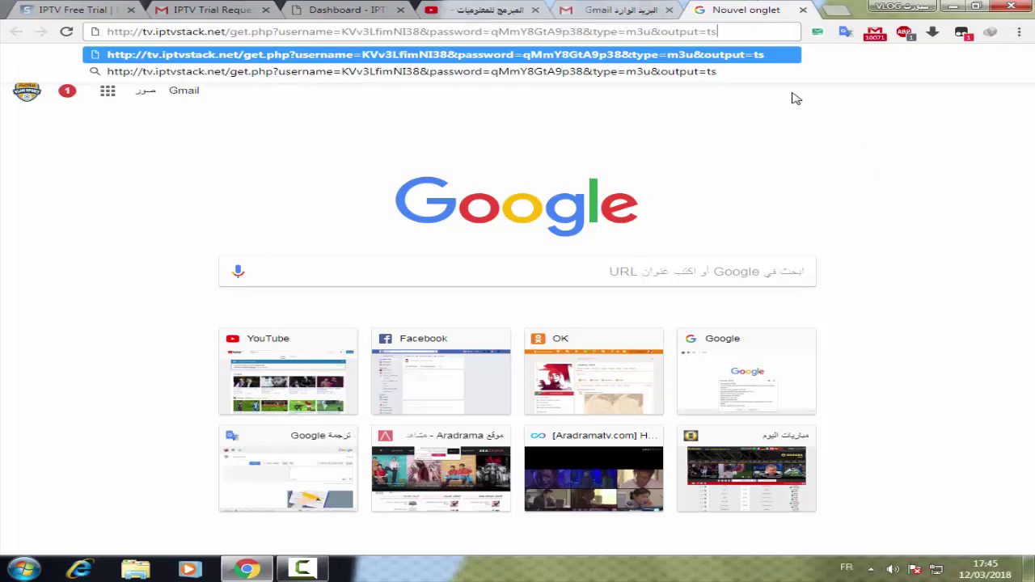
key(Return)
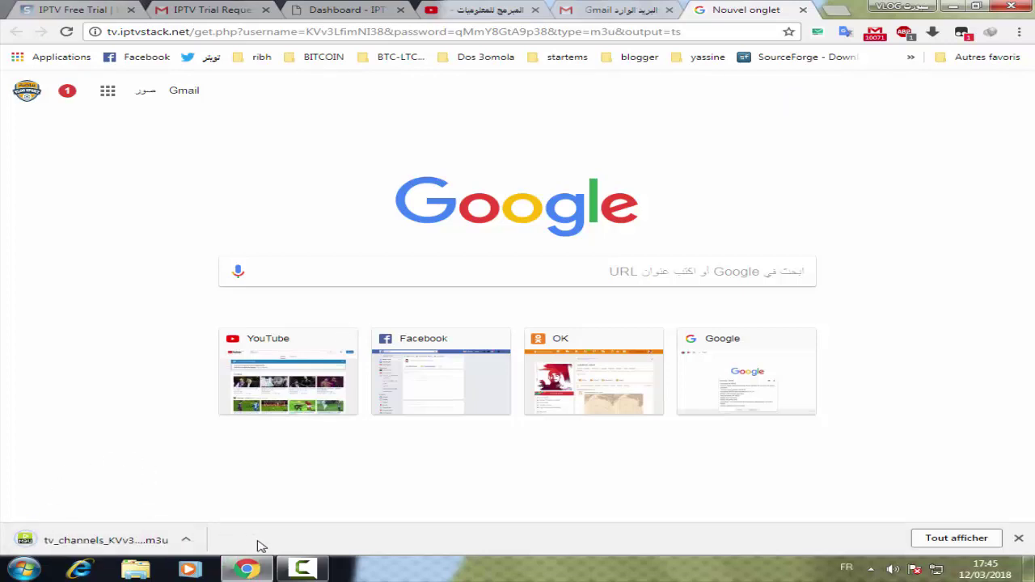
Open the downloaded tv_channels .m3u file from the download bar so it launches in PotPlayer
click(975, 6)
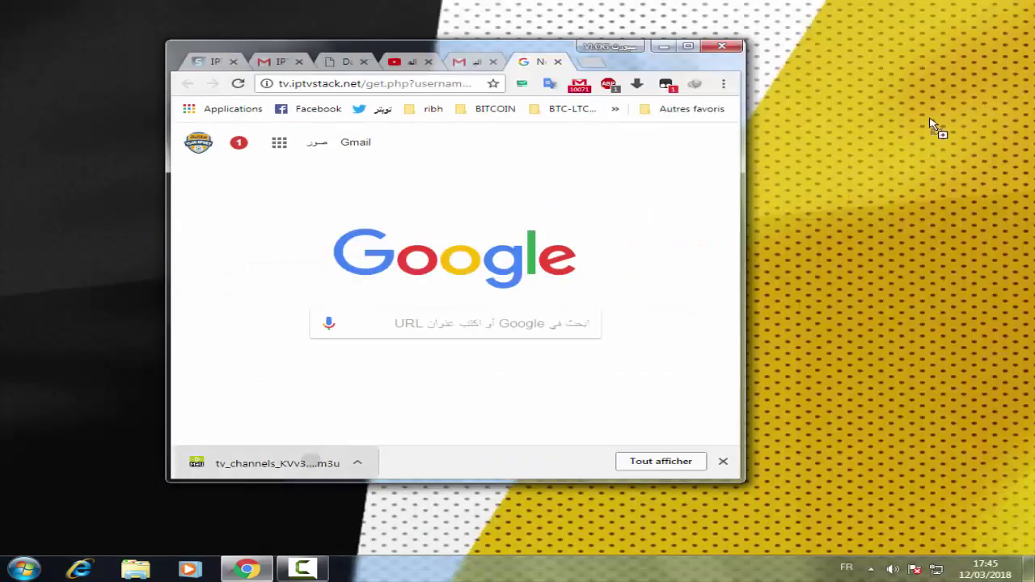
click(865, 159)
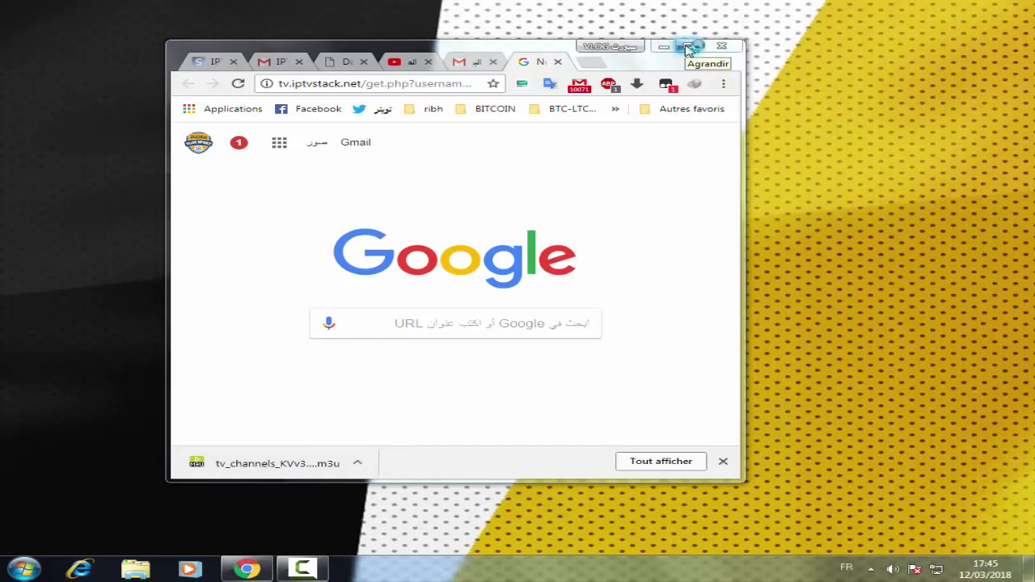
click(687, 47)
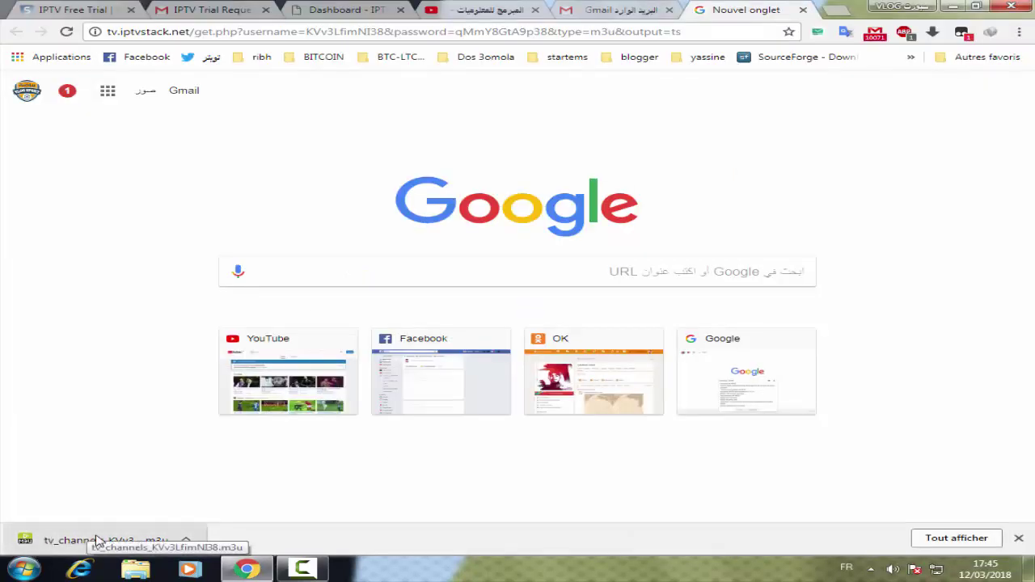
click(106, 540)
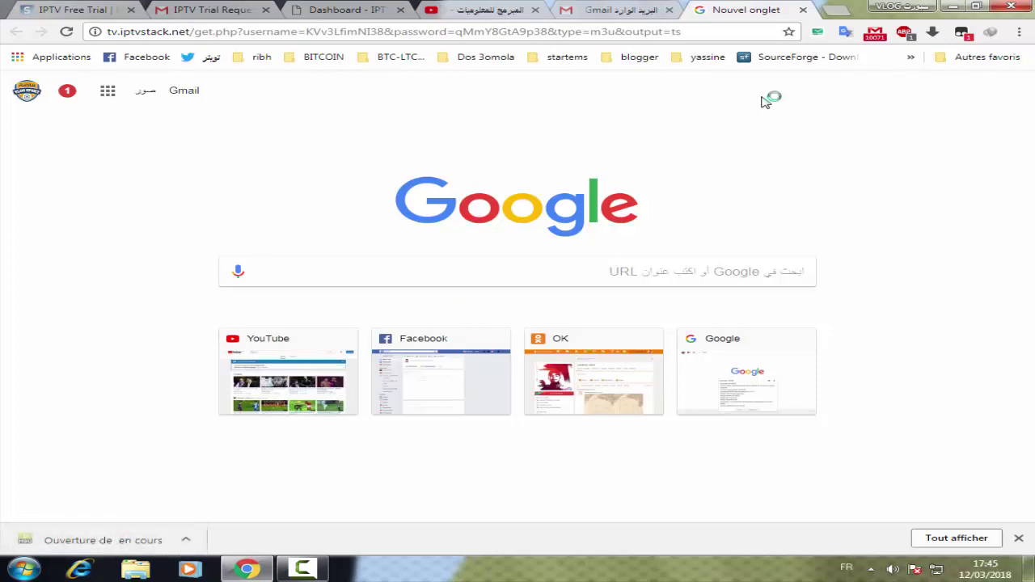
click(954, 7)
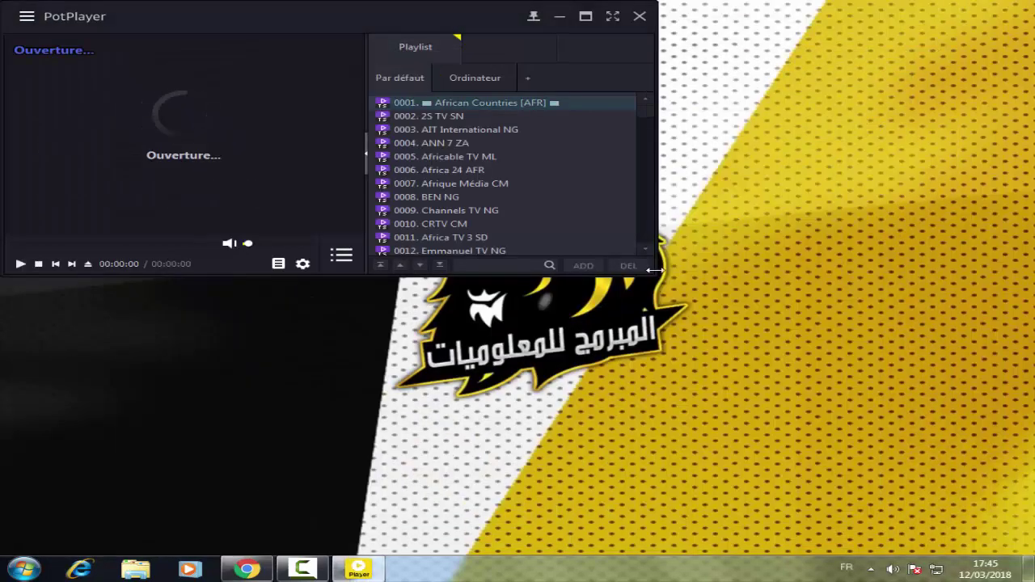
Enlarge the PotPlayer window and scroll the 7018-entry playlist while African Countries [AFR] plays
drag(655, 274, 936, 446)
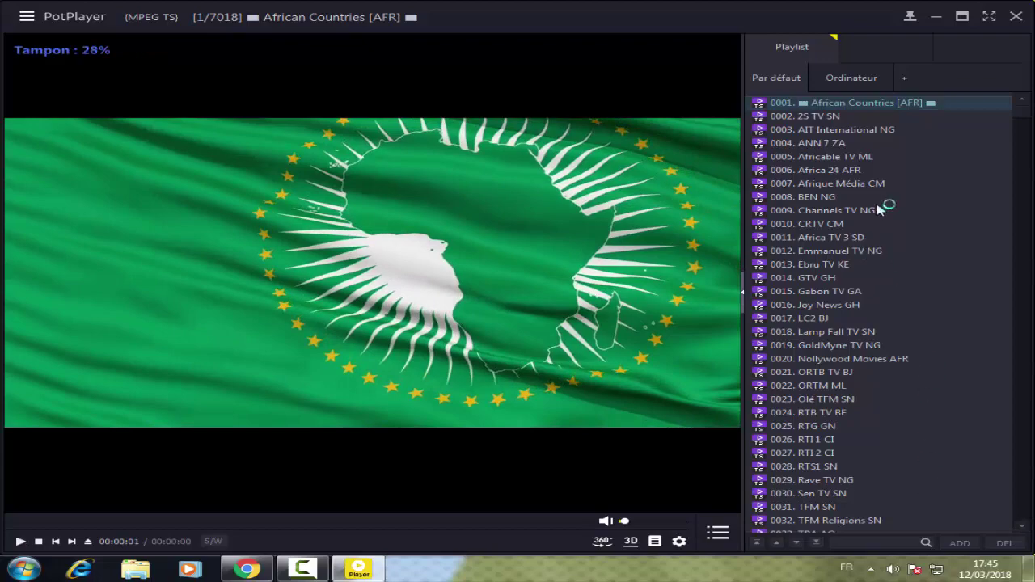
drag(1025, 117, 1025, 527)
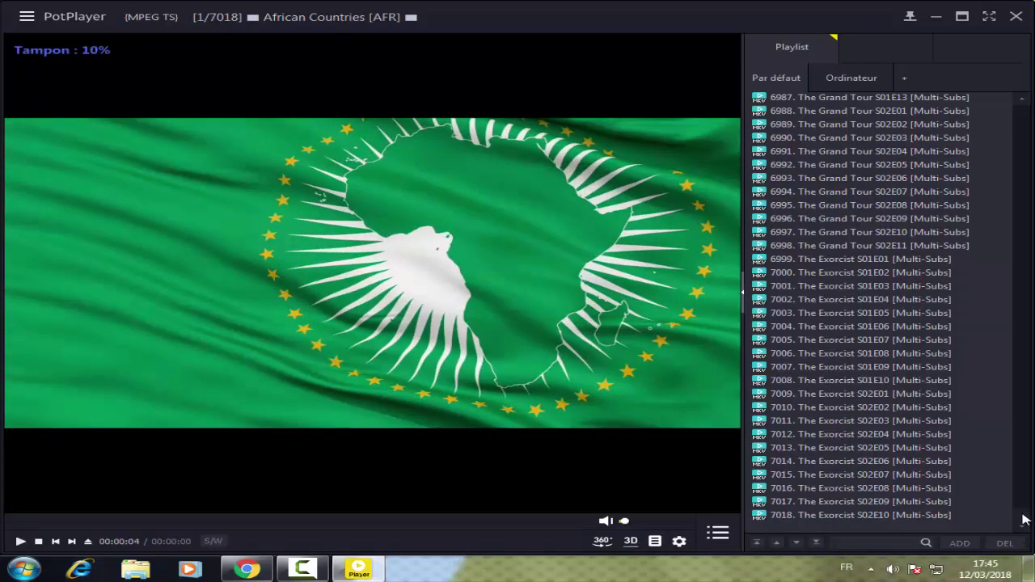
drag(1024, 520, 1030, 508)
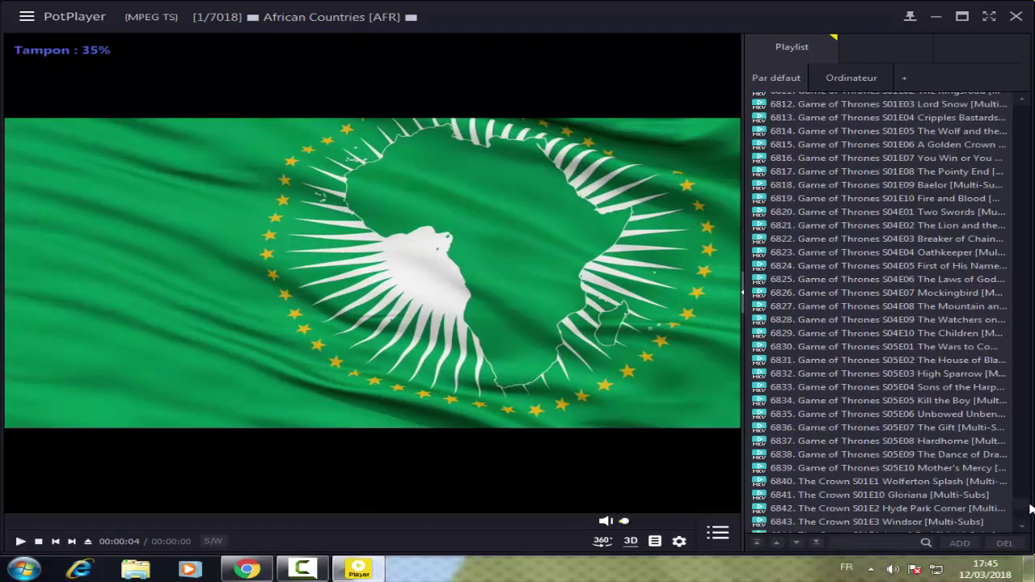
drag(1030, 508, 1023, 187)
scroll(924, 304, down, 20)
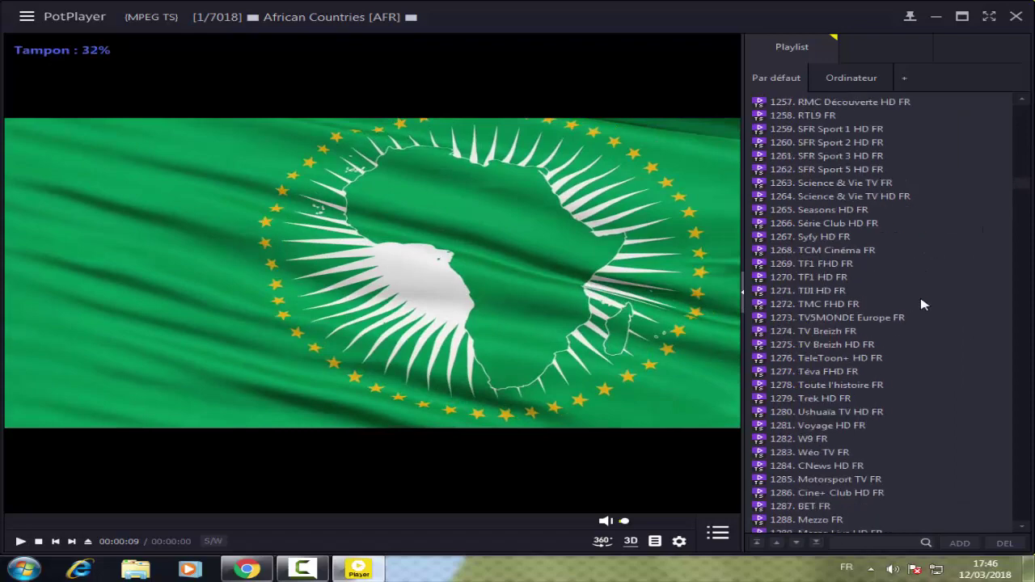
scroll(924, 304, down, 20)
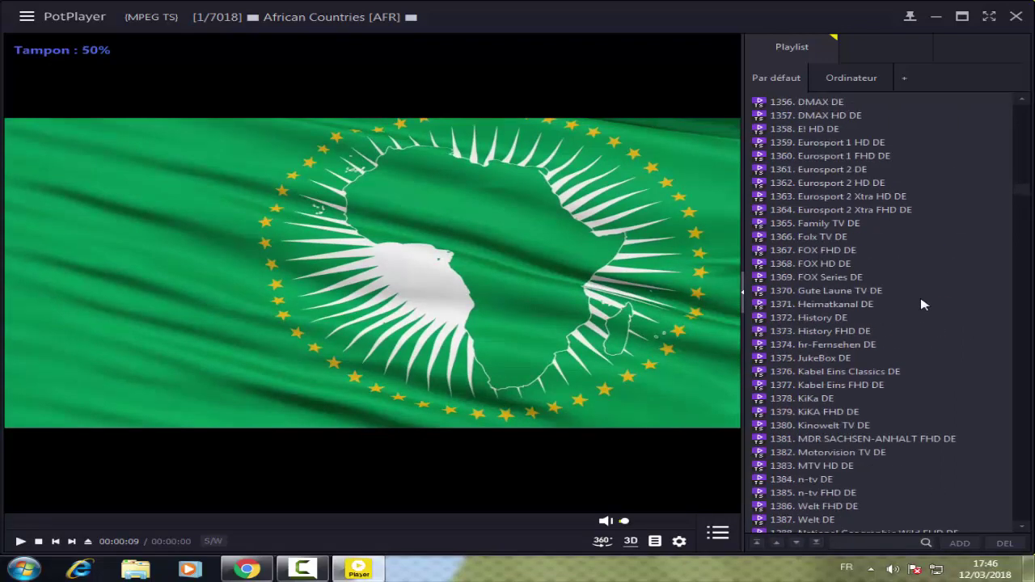
scroll(924, 304, down, 20)
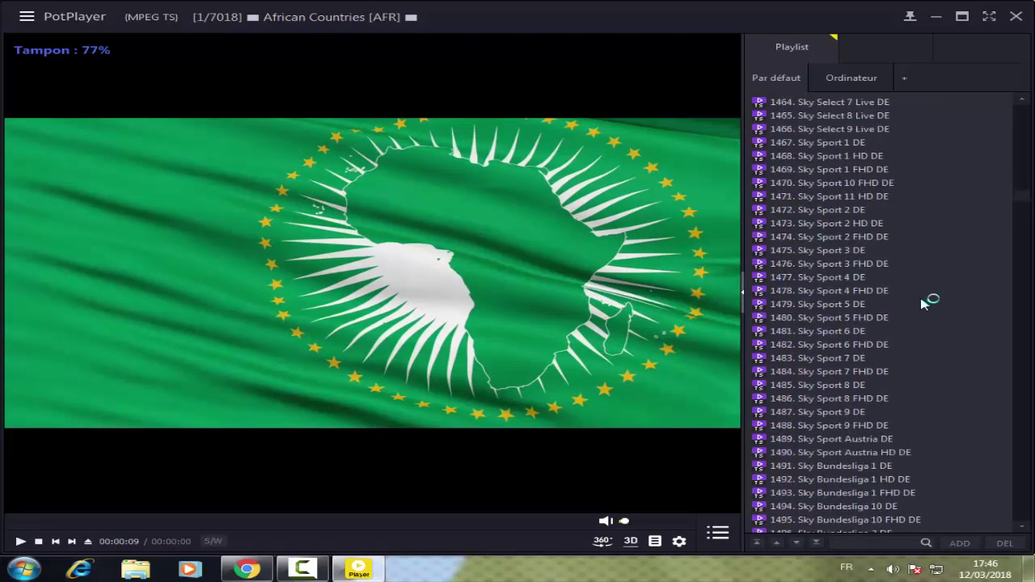
Search the playlist for 'bein' and start playing 0387. OSN Animal Planet HD AE
click(861, 542)
text(bein)
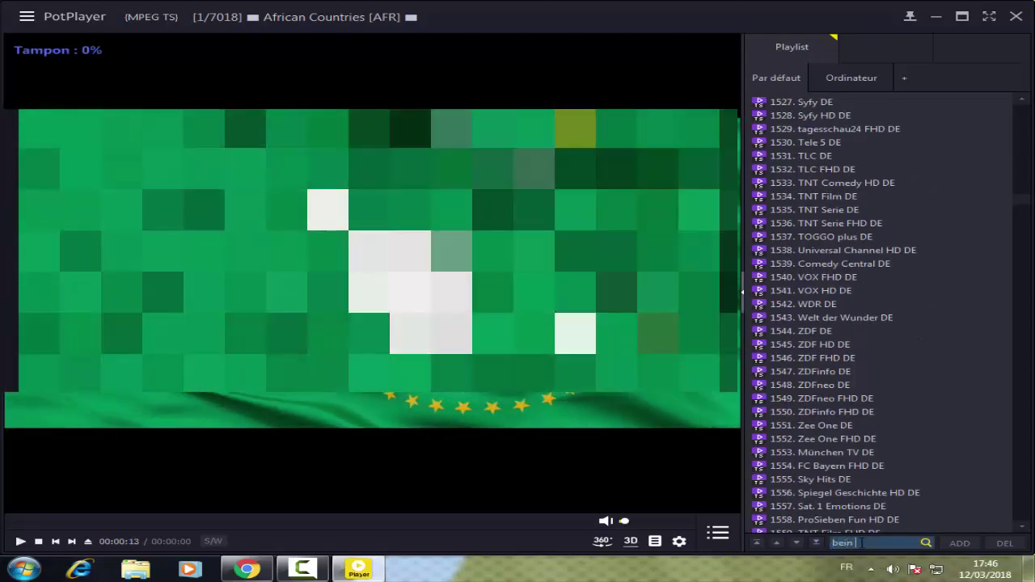
key(Return)
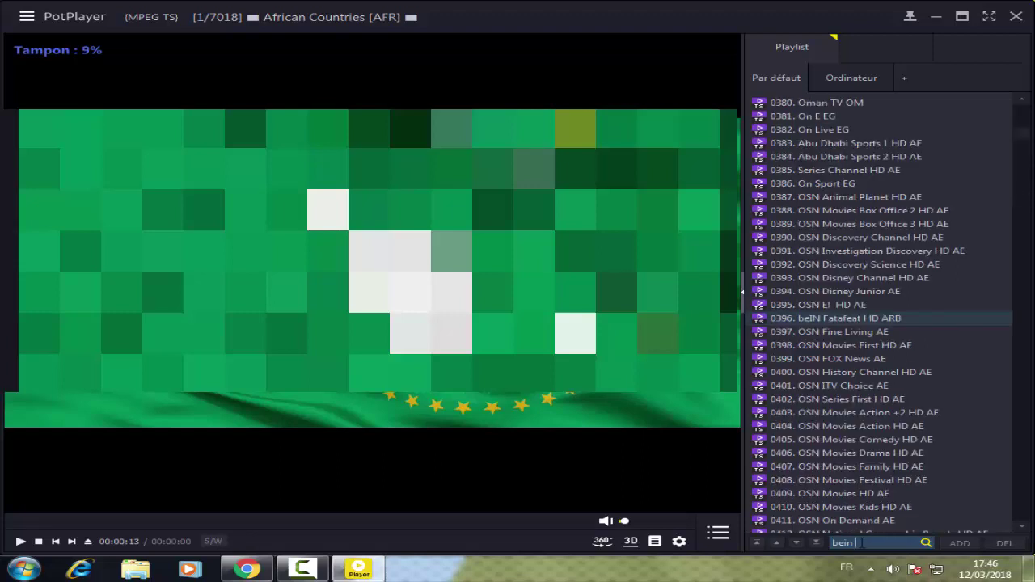
double_click(856, 198)
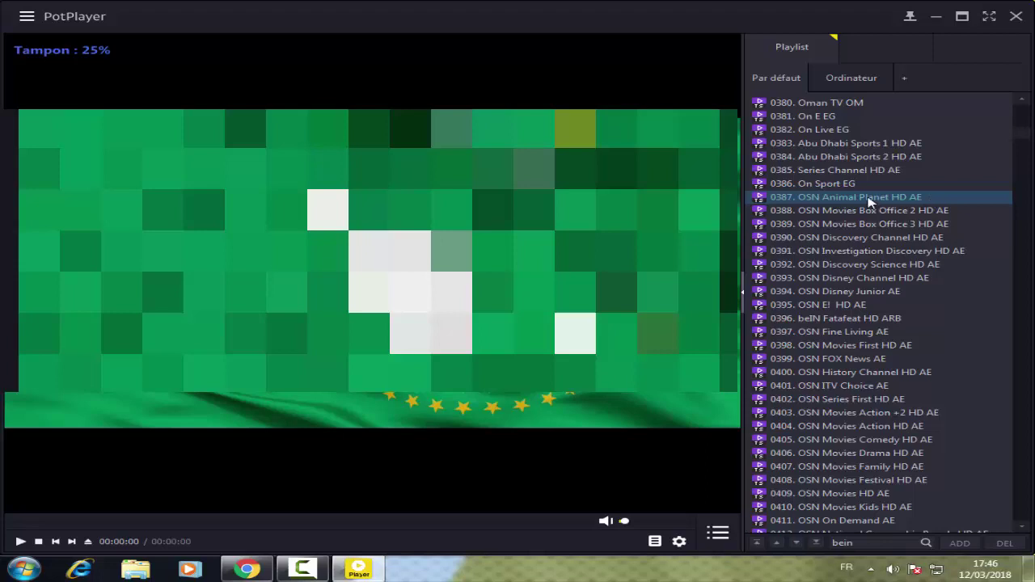